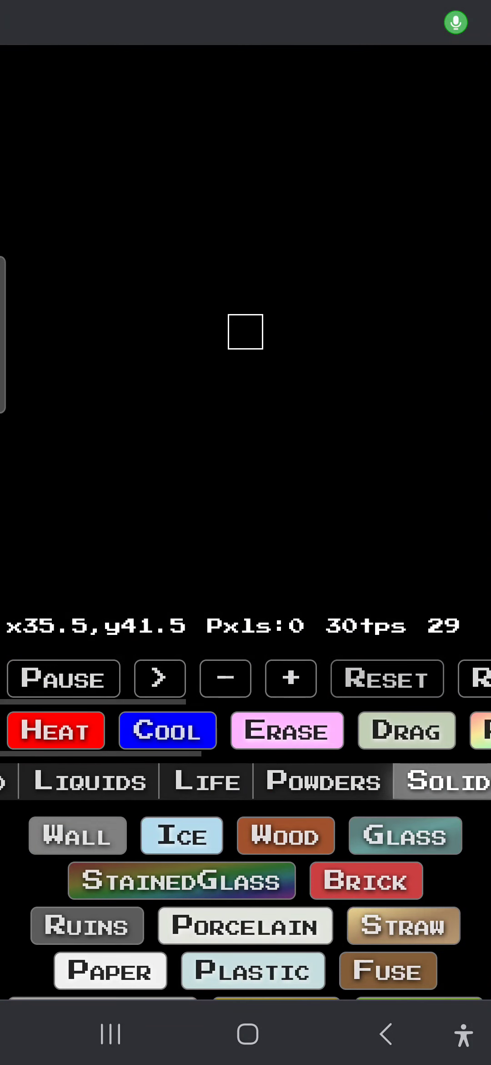
Draw a horizontal paper strip across the canvas and extend it downward.
click(87, 925)
click(111, 970)
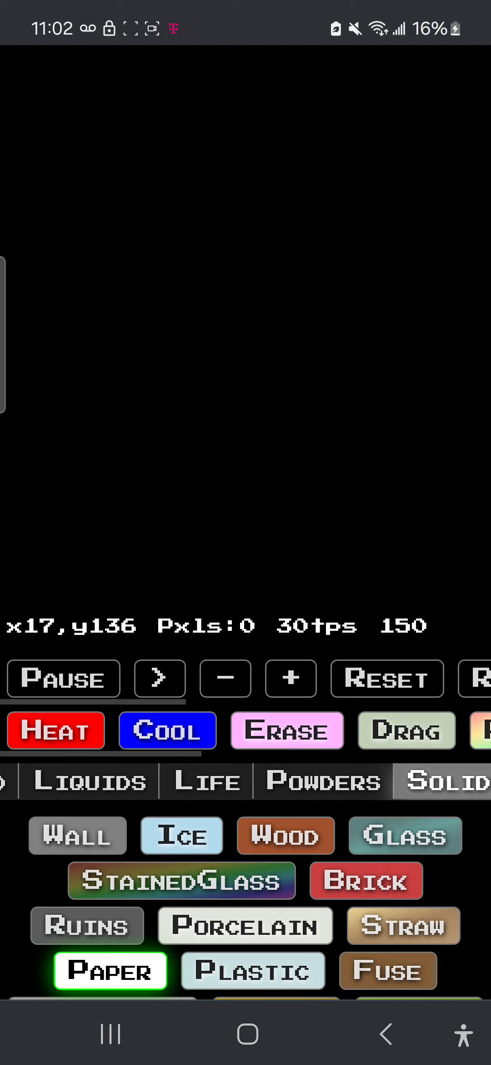
drag(121, 368, 379, 369)
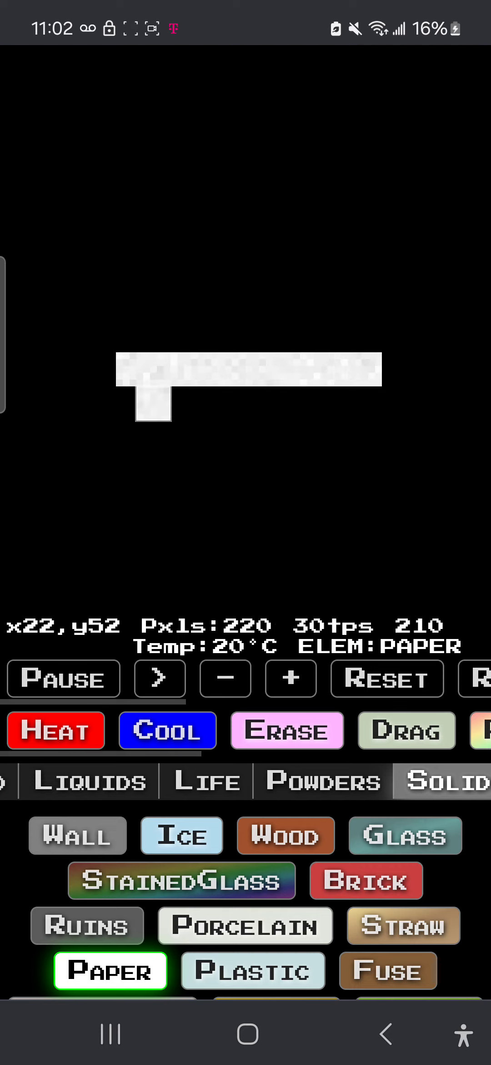
mouse_move(153, 404)
mouse_down()
mouse_move(133, 404)
mouse_move(367, 403)
mouse_move(373, 410)
mouse_move(317, 410)
mouse_move(317, 428)
mouse_move(136, 426)
mouse_move(228, 436)
mouse_move(192, 447)
mouse_up()
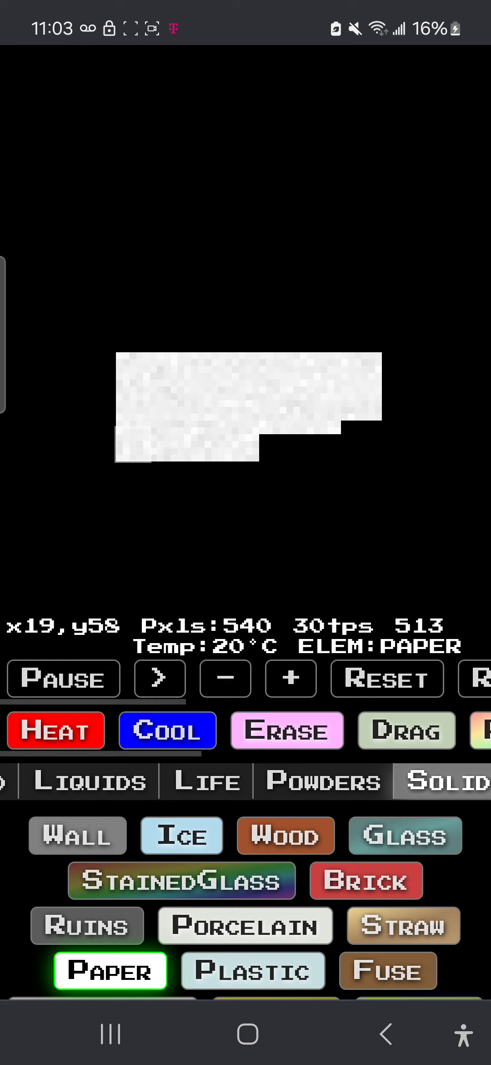
Fill the gaps, lower-right step and right edge of the paper block.
drag(275, 444, 308, 444)
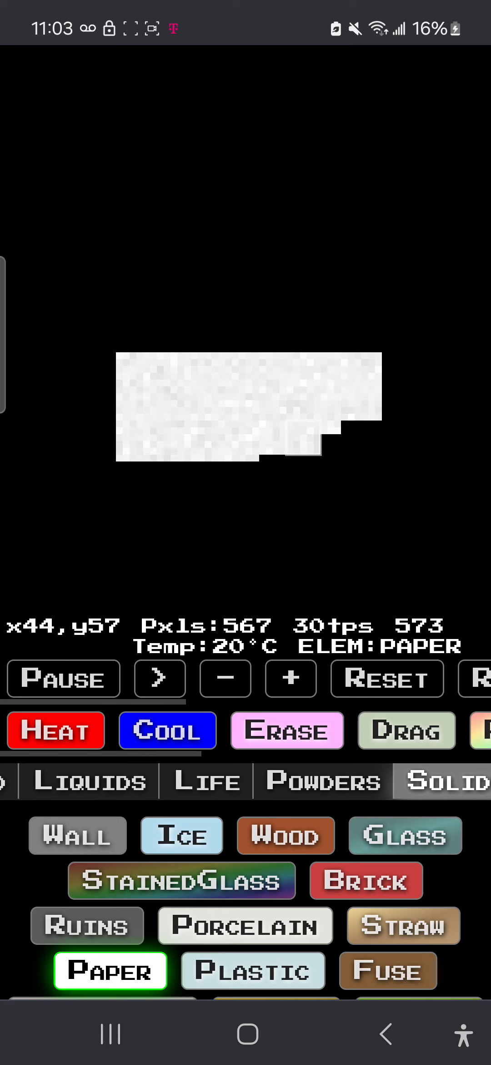
click(277, 460)
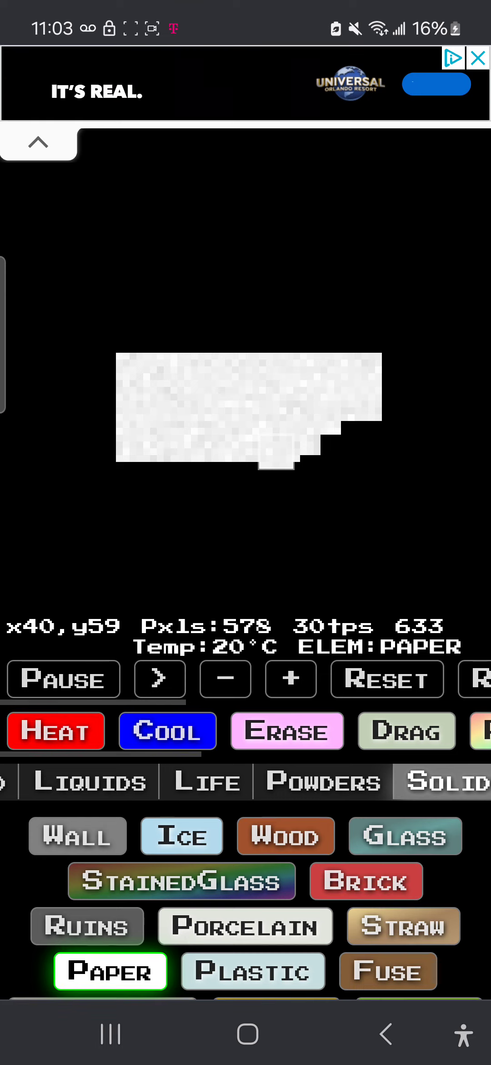
mouse_move(343, 426)
mouse_down()
mouse_move(354, 434)
mouse_move(329, 441)
mouse_up()
click(334, 453)
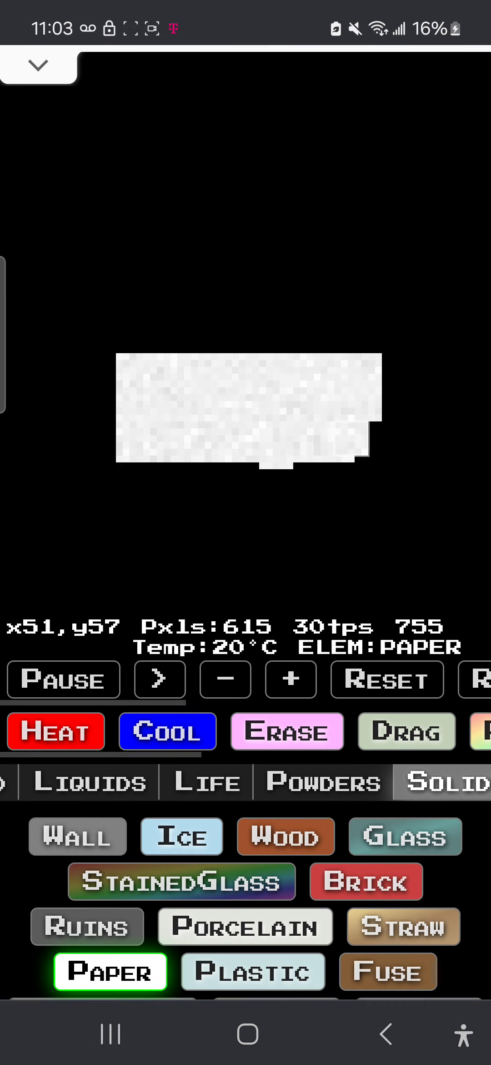
drag(376, 439, 387, 439)
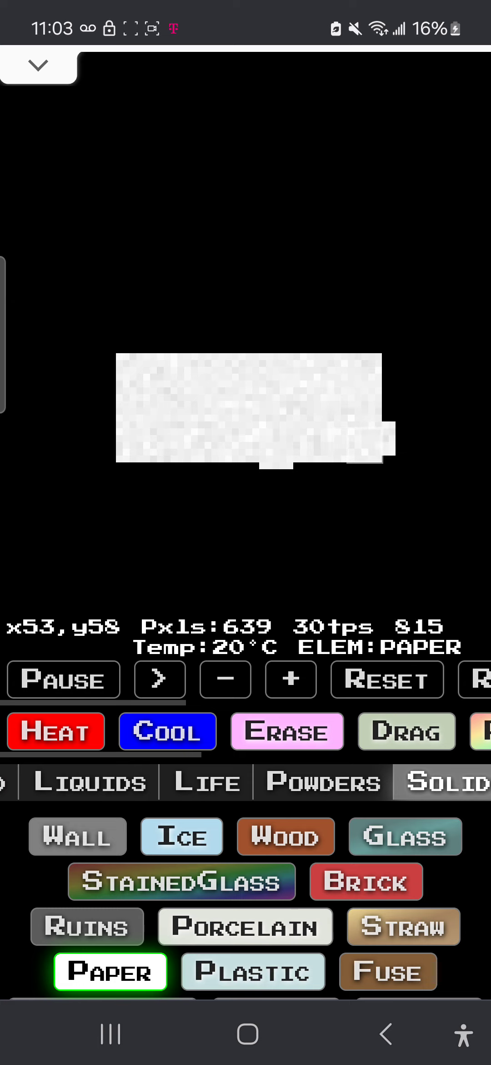
Erase stray paper along the bottom and fill in an even bottom row.
click(288, 731)
mouse_move(369, 534)
mouse_down()
mouse_move(296, 486)
mouse_move(255, 474)
mouse_move(405, 480)
mouse_move(406, 377)
mouse_up()
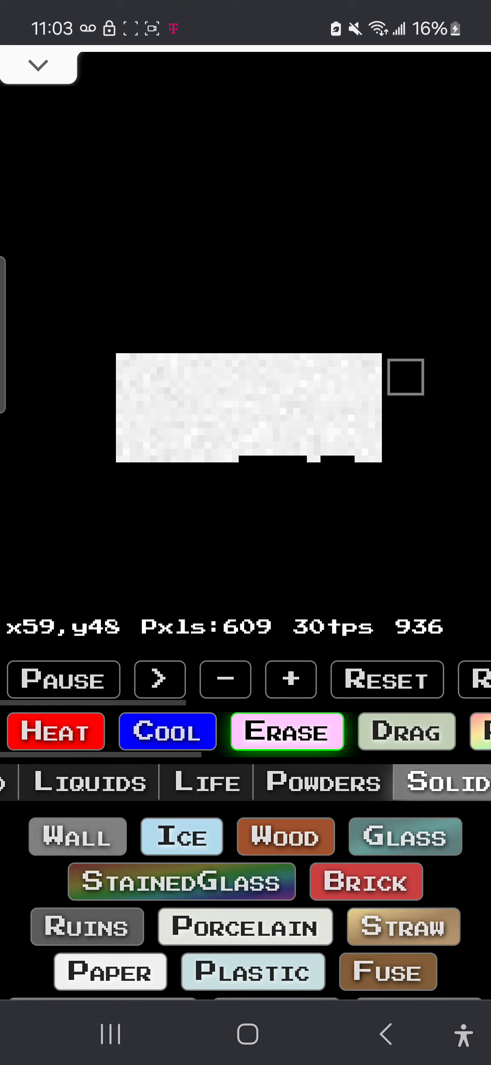
click(96, 972)
drag(268, 411, 269, 448)
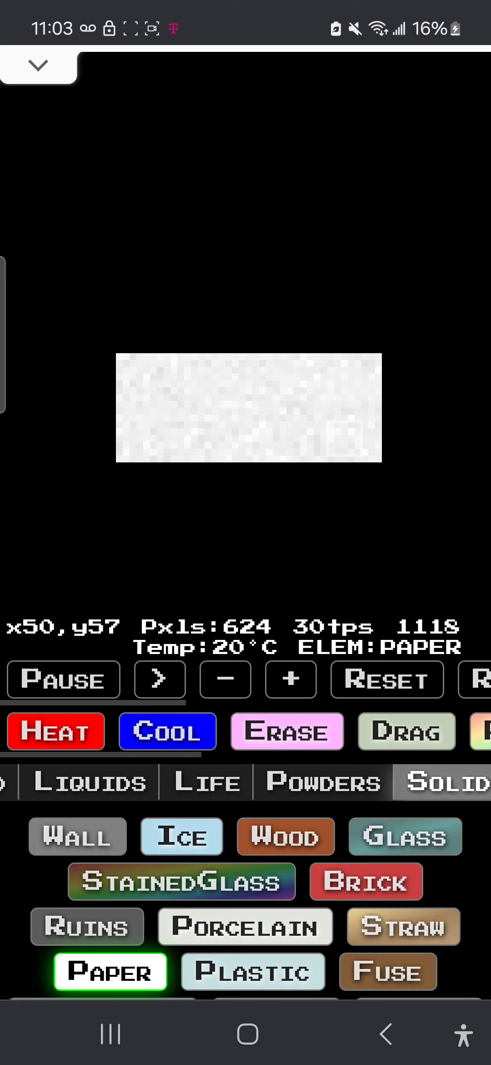
drag(333, 445, 158, 468)
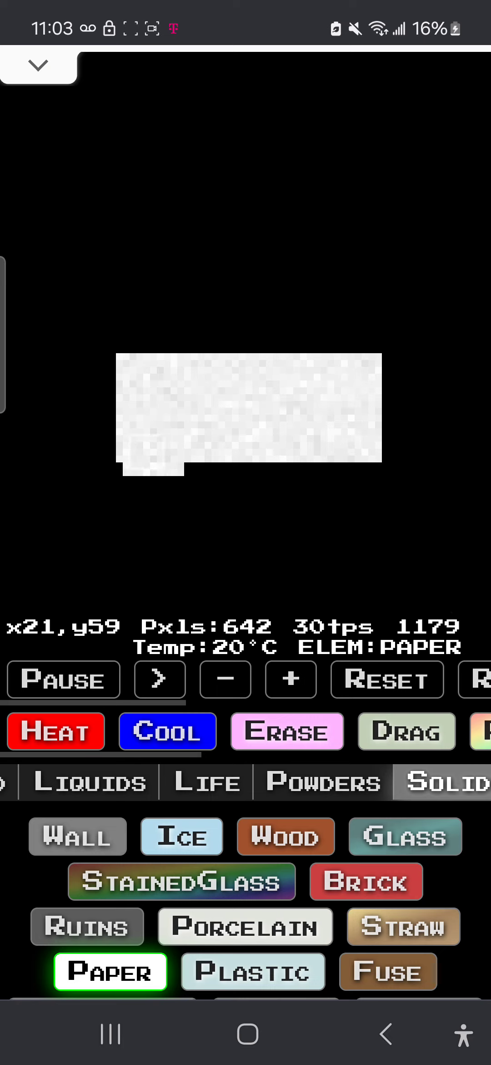
drag(136, 468, 374, 469)
click(323, 782)
drag(400, 782, 94, 782)
drag(400, 732, 84, 732)
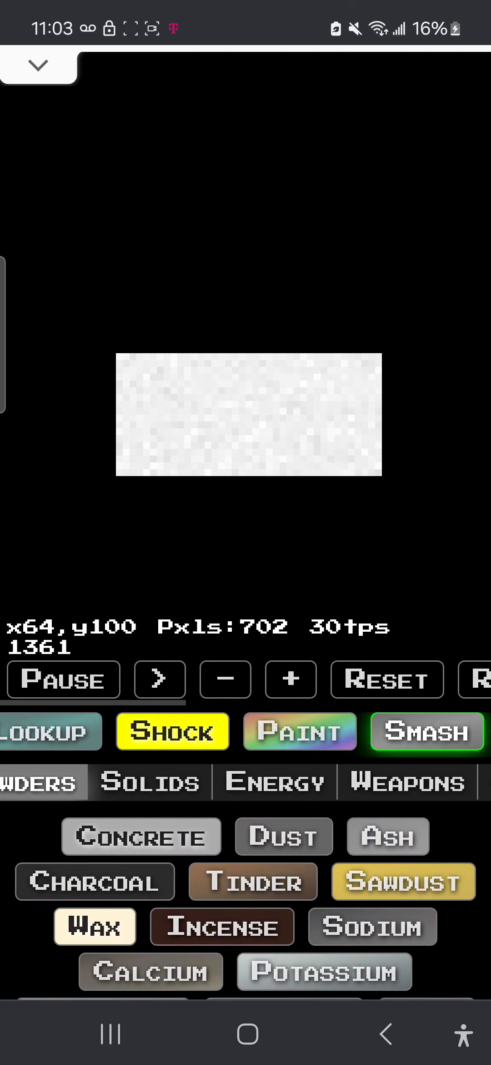
drag(166, 732, 300, 732)
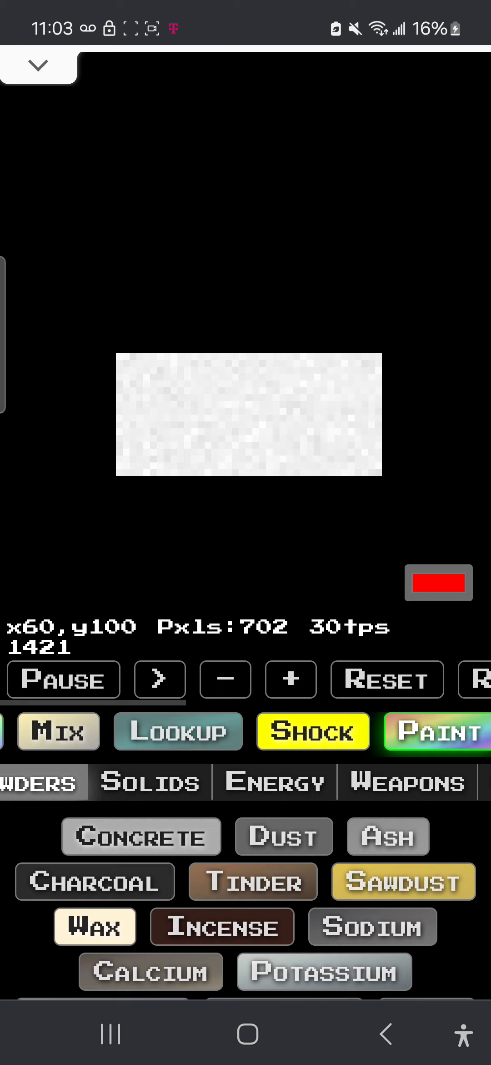
Paint a black pass across the paper slab.
click(439, 583)
click(282, 458)
click(417, 706)
click(345, 379)
mouse_move(345, 379)
mouse_down()
mouse_move(343, 388)
mouse_move(208, 474)
mouse_move(289, 431)
mouse_move(276, 458)
mouse_move(337, 454)
mouse_move(281, 444)
mouse_move(146, 377)
mouse_move(227, 394)
mouse_move(393, 368)
mouse_move(412, 384)
mouse_move(200, 425)
mouse_move(126, 431)
mouse_move(336, 472)
mouse_move(186, 482)
mouse_move(331, 411)
mouse_move(336, 419)
mouse_move(193, 372)
mouse_move(343, 384)
mouse_move(98, 371)
mouse_move(222, 411)
mouse_up()
Repaint the paper slab solid red.
click(439, 582)
click(86, 456)
click(419, 705)
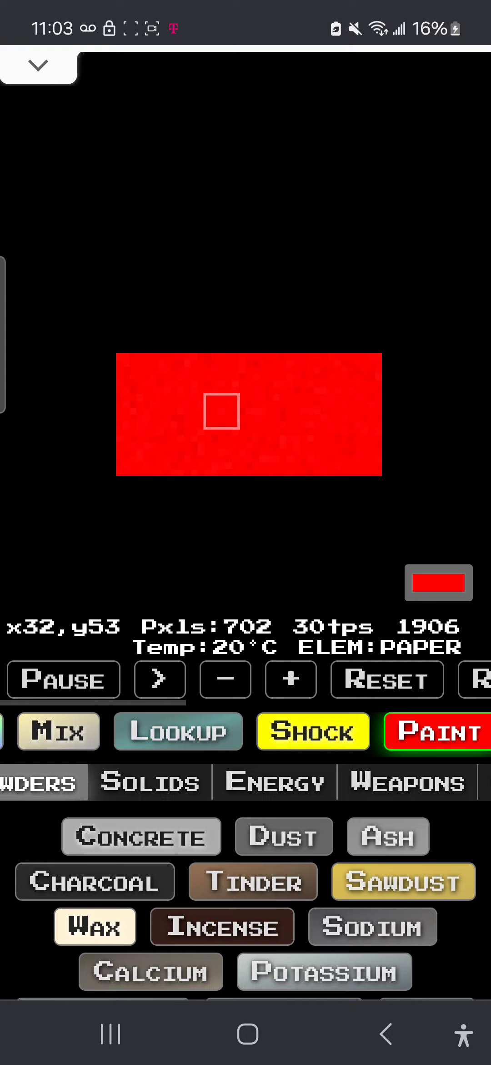
Mix a desaturated grey paint and cover the rectangle's lower part.
click(439, 583)
click(246, 635)
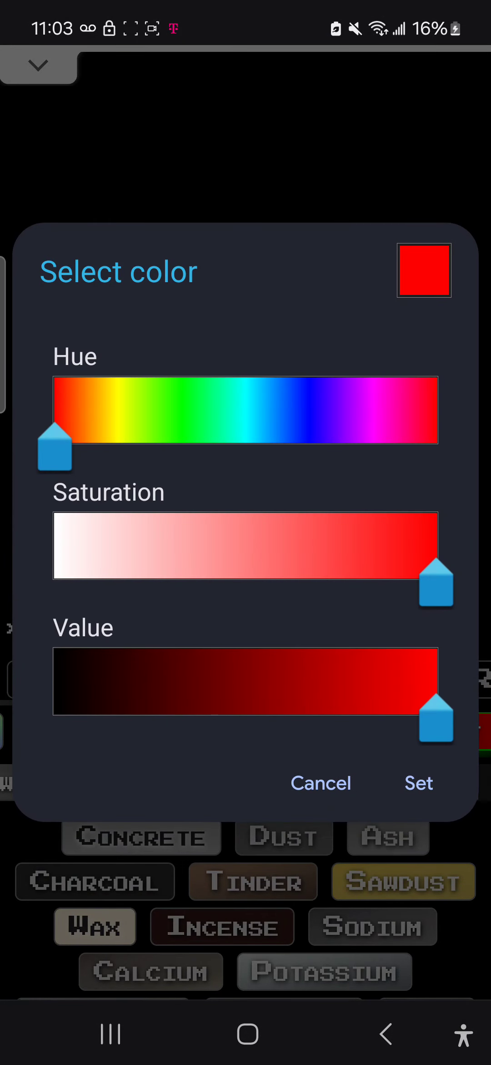
drag(436, 720, 112, 719)
drag(435, 586, 54, 586)
mouse_move(112, 720)
mouse_down()
mouse_move(146, 719)
mouse_move(102, 719)
mouse_move(107, 720)
mouse_up()
click(420, 782)
mouse_move(327, 439)
mouse_down()
mouse_move(386, 471)
mouse_move(226, 454)
mouse_move(392, 425)
mouse_move(179, 405)
mouse_move(317, 389)
mouse_move(365, 389)
mouse_move(160, 370)
mouse_move(179, 388)
mouse_up()
Paint a short red stroke over the grey.
click(439, 583)
click(86, 457)
click(419, 705)
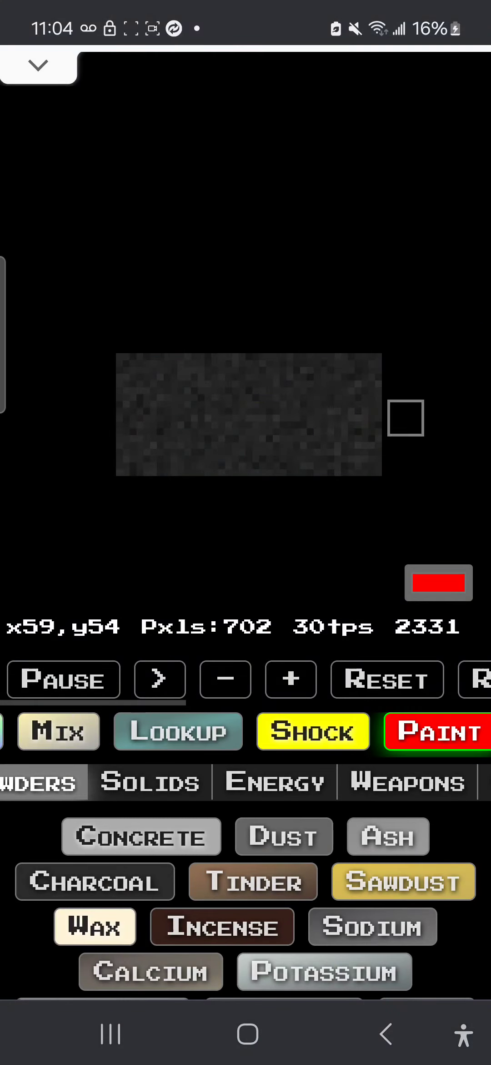
mouse_move(405, 418)
mouse_down()
mouse_move(133, 419)
mouse_move(406, 425)
mouse_up()
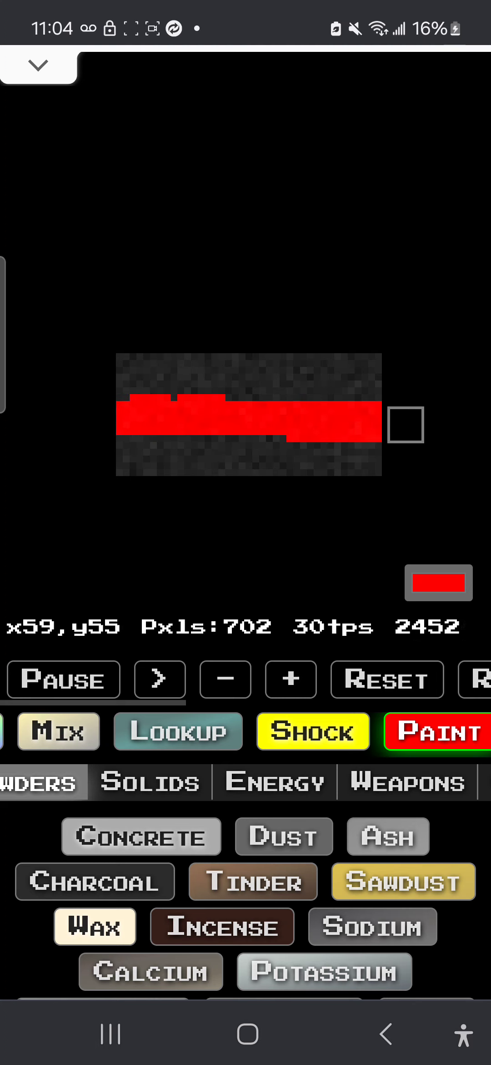
Paint over the red band with a darker, low-saturation colour.
click(439, 583)
click(246, 635)
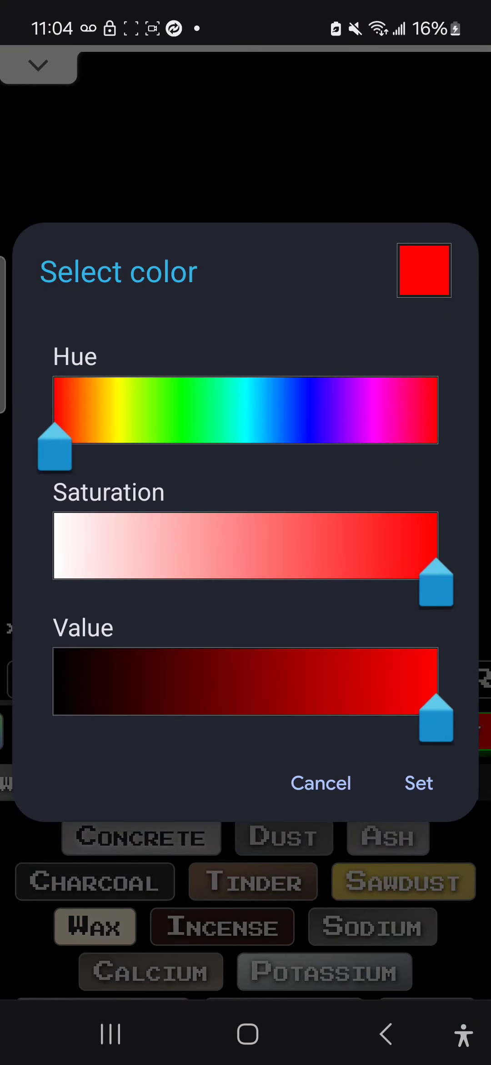
drag(436, 587, 111, 587)
drag(437, 723, 127, 722)
click(420, 783)
mouse_move(241, 481)
mouse_down()
mouse_move(171, 419)
mouse_move(282, 412)
mouse_move(331, 425)
mouse_move(331, 438)
mouse_move(160, 488)
mouse_move(255, 357)
mouse_move(270, 395)
mouse_move(460, 377)
mouse_up()
Repaint the whole rectangle a neutral near-black grey.
click(439, 582)
click(246, 634)
drag(125, 719, 96, 720)
drag(112, 585, 54, 586)
click(419, 783)
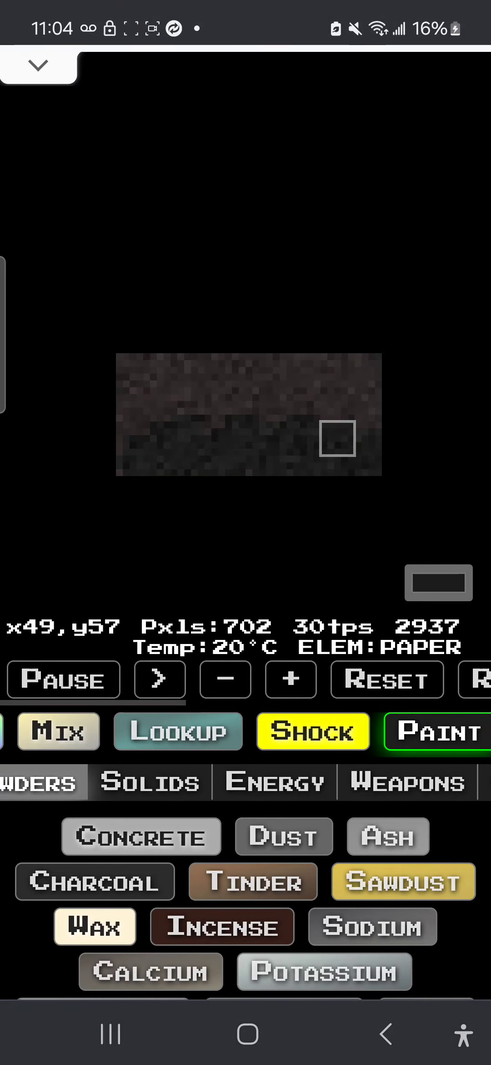
mouse_move(126, 513)
mouse_down()
mouse_move(309, 395)
mouse_move(194, 439)
mouse_move(219, 372)
mouse_move(269, 391)
mouse_move(332, 362)
mouse_move(105, 357)
mouse_up()
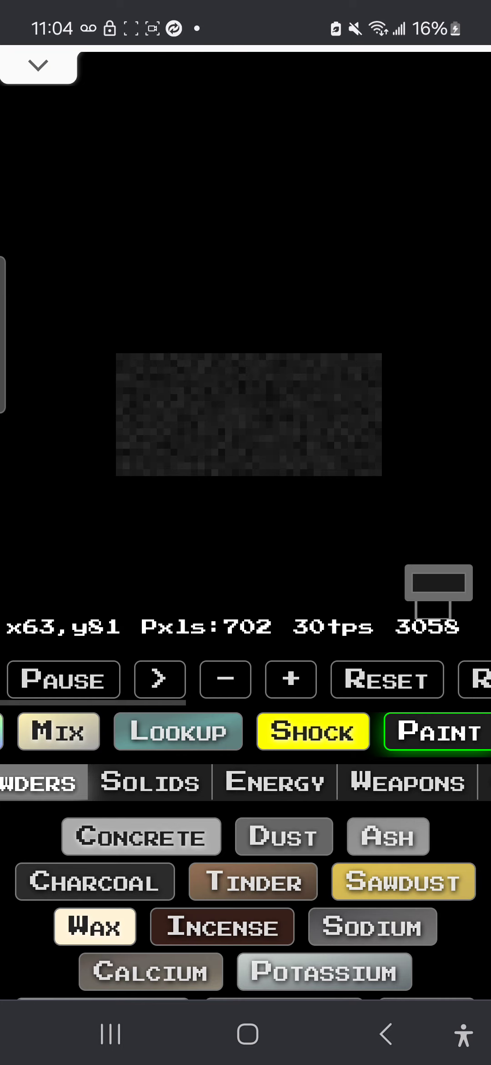
Paint a red horizontal band across the dark rectangle.
click(439, 583)
click(84, 392)
click(417, 706)
click(405, 412)
mouse_move(405, 412)
mouse_down()
mouse_move(126, 419)
mouse_move(394, 419)
mouse_move(229, 412)
mouse_move(276, 397)
mouse_move(282, 419)
mouse_move(241, 419)
mouse_move(229, 403)
mouse_move(241, 397)
mouse_move(236, 431)
mouse_move(248, 436)
mouse_move(229, 431)
mouse_move(234, 425)
mouse_up()
click(437, 732)
Paint a round red bulge at the band's centre with a larger brush.
click(439, 582)
click(81, 459)
click(417, 773)
click(263, 411)
click(291, 680)
click(291, 679)
click(257, 555)
click(256, 411)
mouse_move(256, 411)
mouse_down()
mouse_move(243, 411)
mouse_move(249, 418)
mouse_move(249, 405)
mouse_up()
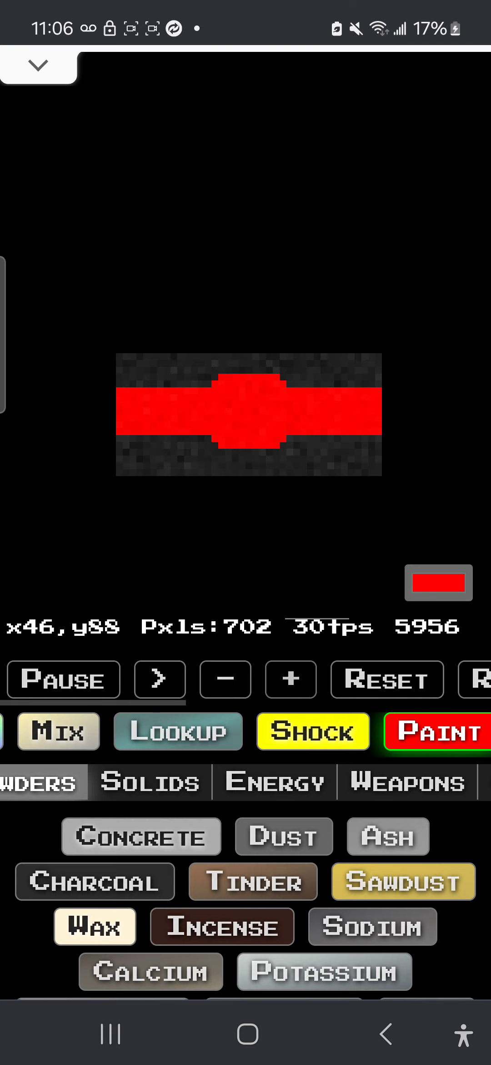
Switch the paint colour to white with a smaller brush.
click(439, 582)
click(406, 540)
click(417, 705)
click(225, 680)
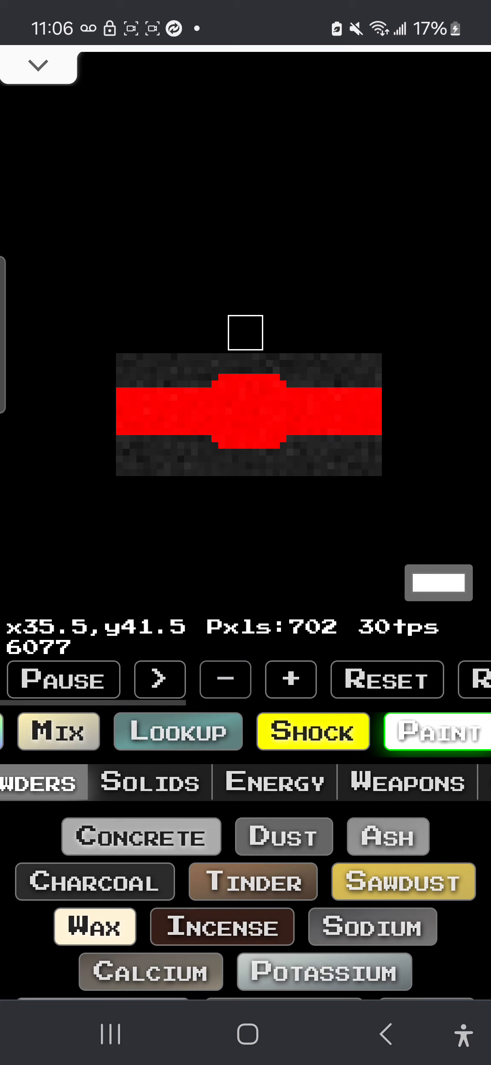
Paint a white patch inside the red circle with a larger brush.
click(291, 679)
mouse_move(256, 419)
mouse_down()
mouse_move(235, 418)
mouse_move(262, 398)
mouse_move(246, 393)
mouse_move(243, 425)
mouse_move(273, 423)
mouse_up()
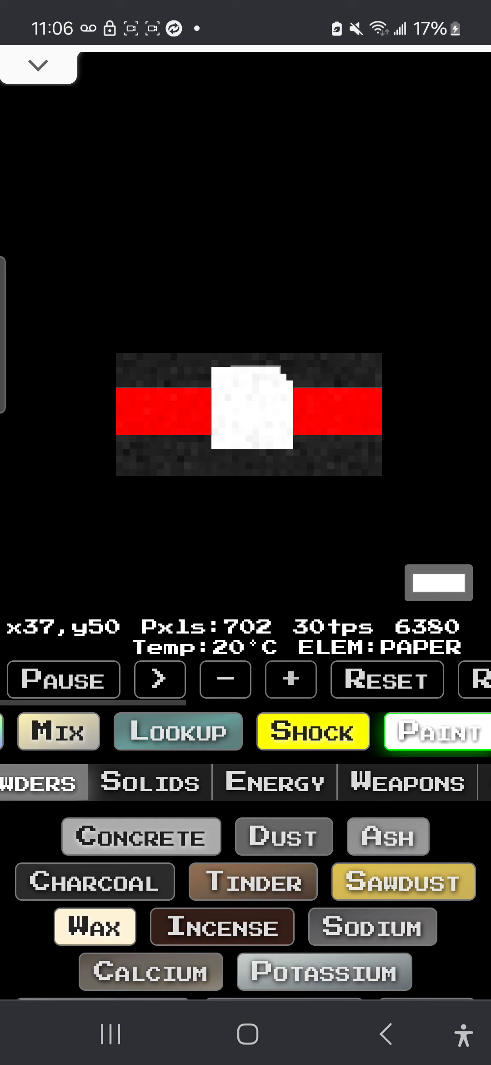
mouse_move(273, 394)
mouse_down()
mouse_move(229, 388)
mouse_move(221, 399)
mouse_up()
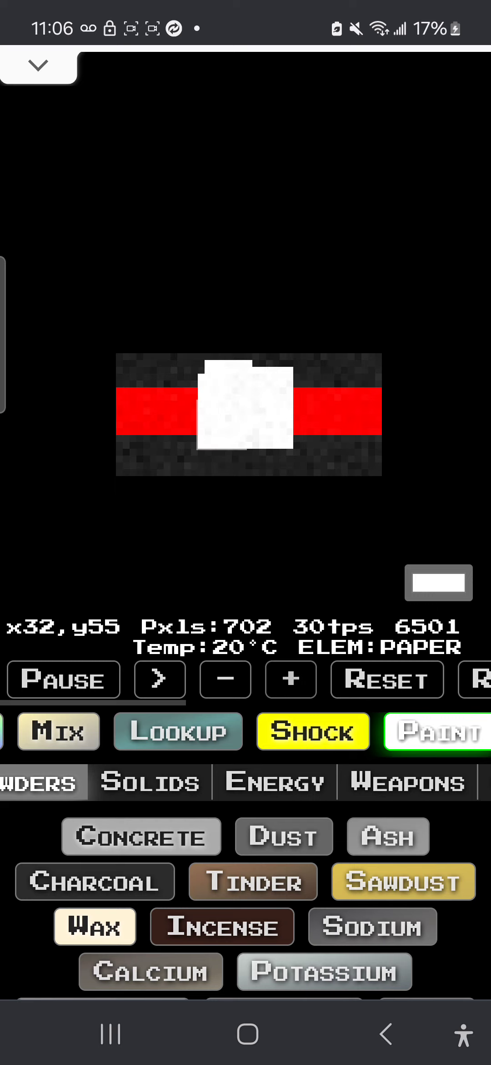
Paint near-black over the white area above the band.
click(440, 583)
click(243, 635)
drag(420, 717, 100, 717)
click(420, 783)
mouse_move(209, 363)
mouse_down()
mouse_move(251, 363)
mouse_move(323, 350)
mouse_move(269, 356)
mouse_move(219, 341)
mouse_move(160, 352)
mouse_move(234, 352)
mouse_move(283, 486)
mouse_move(207, 474)
mouse_move(337, 458)
mouse_move(212, 451)
mouse_move(106, 458)
mouse_move(296, 464)
mouse_move(219, 481)
mouse_move(91, 486)
mouse_move(466, 603)
mouse_up()
click(440, 582)
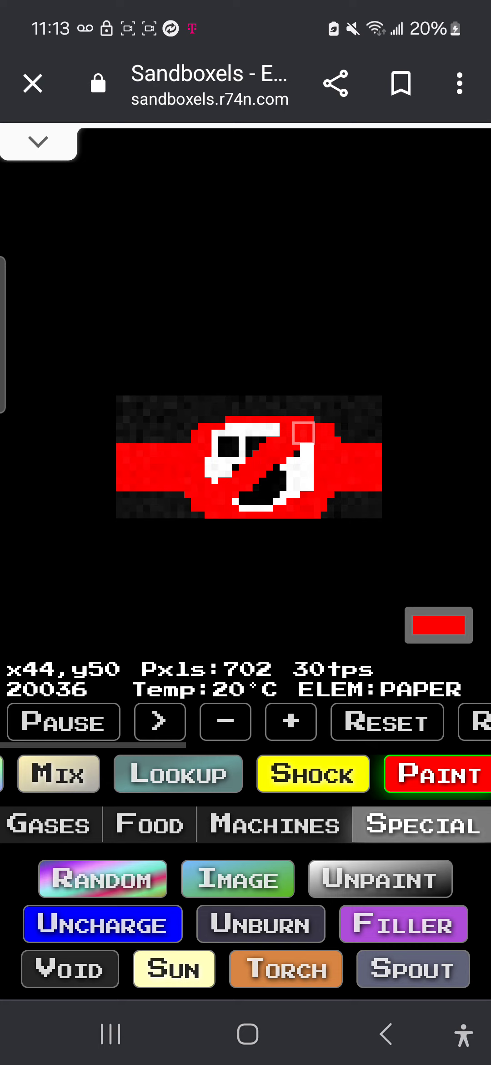
drag(75, 773, 366, 773)
Mix, push apart and cool the flag's pixels with a larger brush.
click(362, 774)
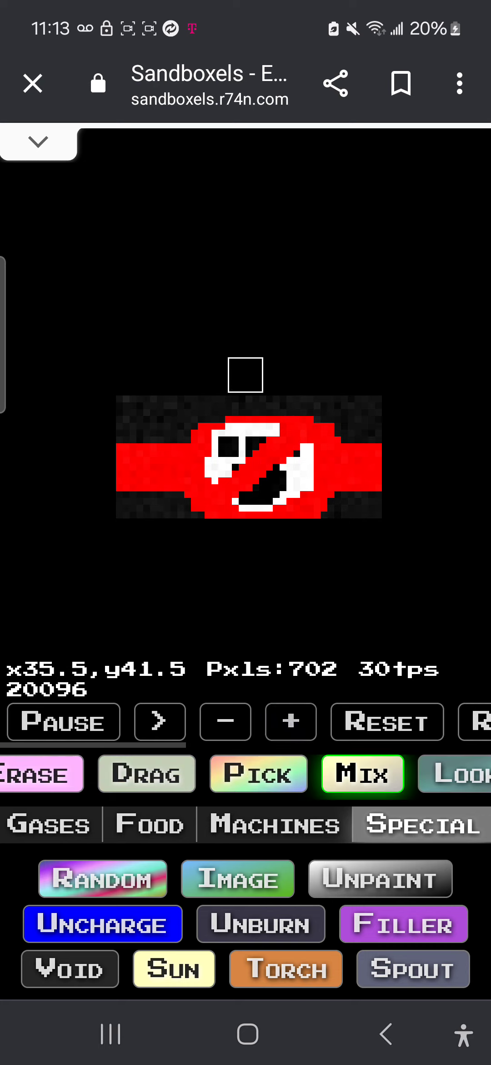
click(291, 721)
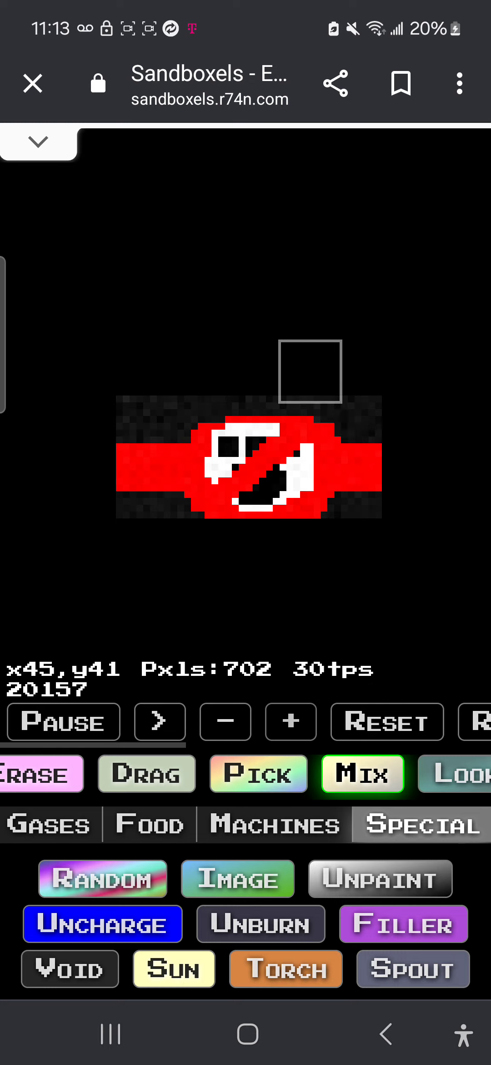
click(146, 774)
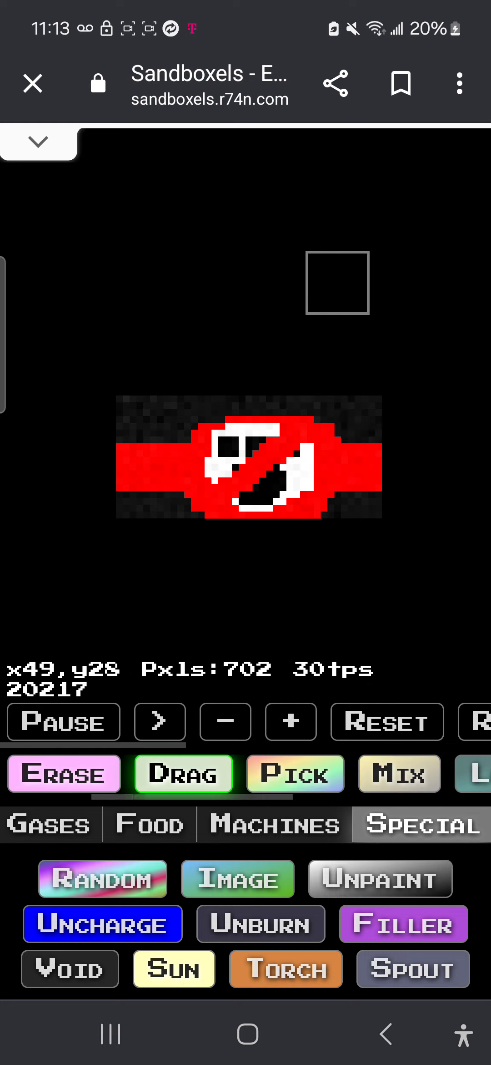
drag(125, 773, 275, 774)
mouse_move(337, 283)
mouse_down()
mouse_move(298, 474)
mouse_move(458, 297)
mouse_move(474, 344)
mouse_up()
click(56, 774)
mouse_move(120, 521)
mouse_down()
mouse_move(189, 372)
mouse_move(229, 150)
mouse_up()
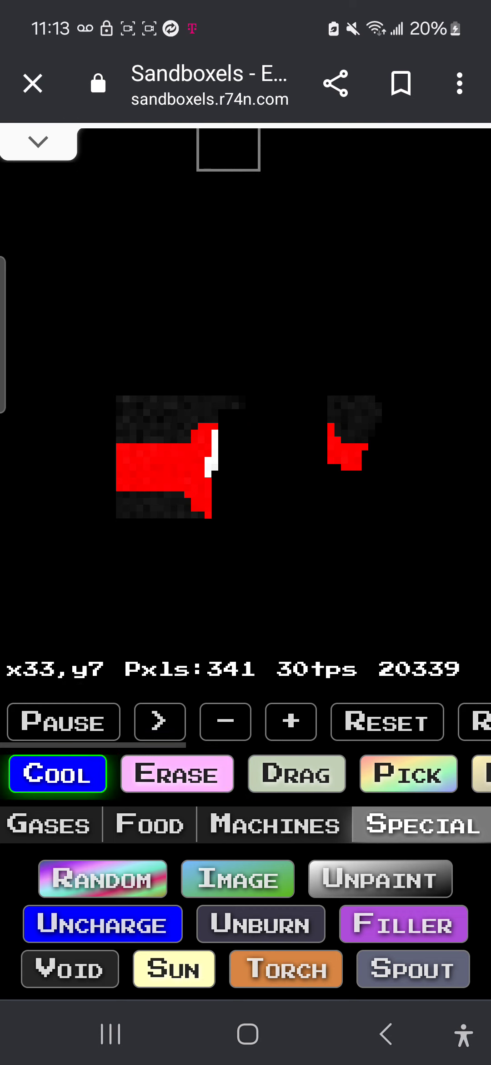
Place a heater blob over the flag and a superheater stroke beside it.
click(283, 825)
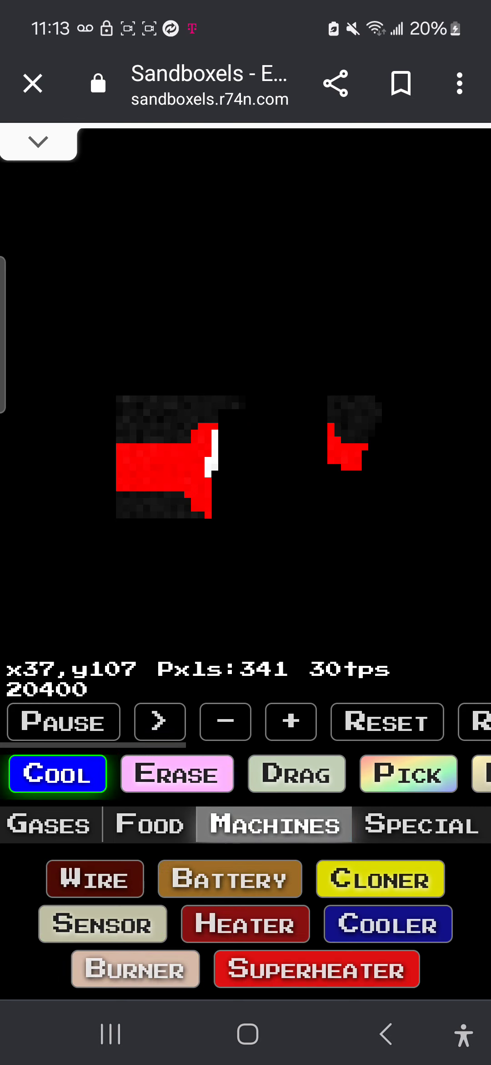
click(245, 923)
mouse_move(225, 300)
mouse_down()
mouse_move(124, 464)
mouse_move(173, 385)
mouse_move(201, 521)
mouse_up()
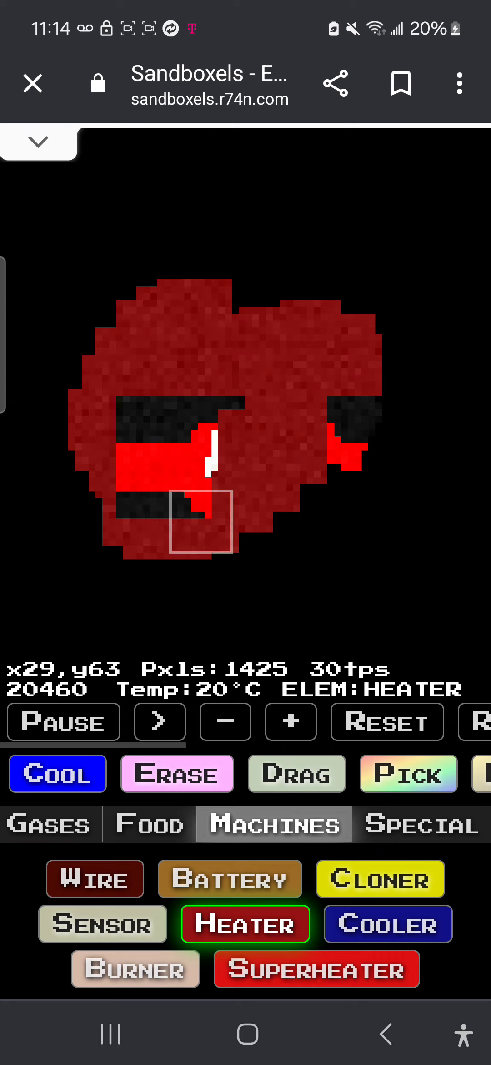
click(317, 969)
mouse_move(299, 499)
mouse_down()
mouse_move(376, 372)
mouse_move(413, 330)
mouse_up()
Erase a strip through the blob, then reset and clear the whole scene.
click(176, 774)
drag(333, 320, 255, 460)
click(387, 721)
click(396, 608)
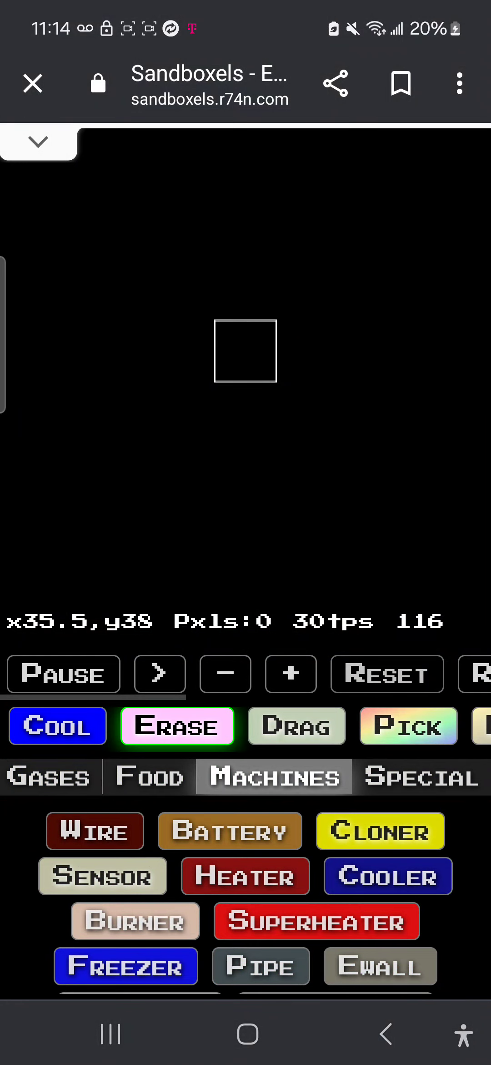